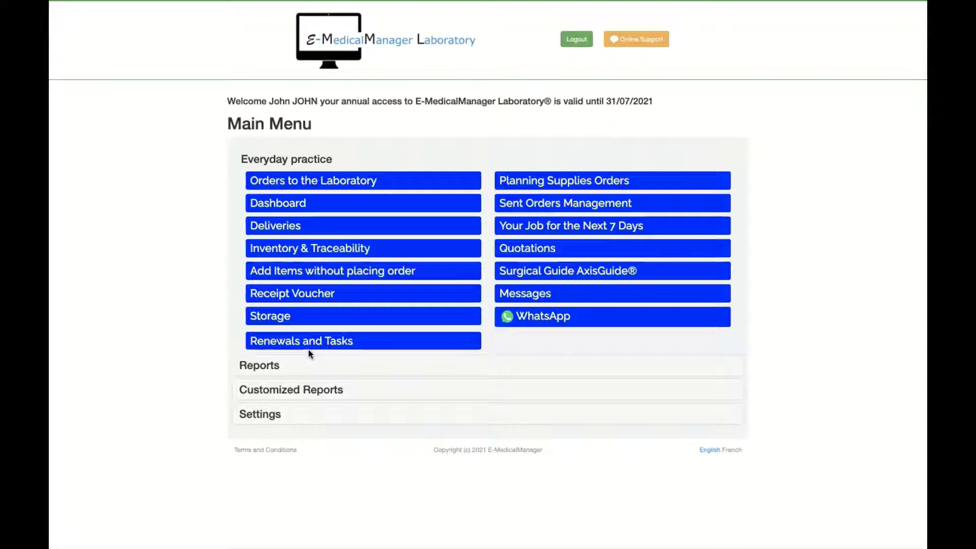
Step: Open Renewals and Tasks and review the Event Status and Event Category filters, leaving both unchanged
left_click(344, 339)
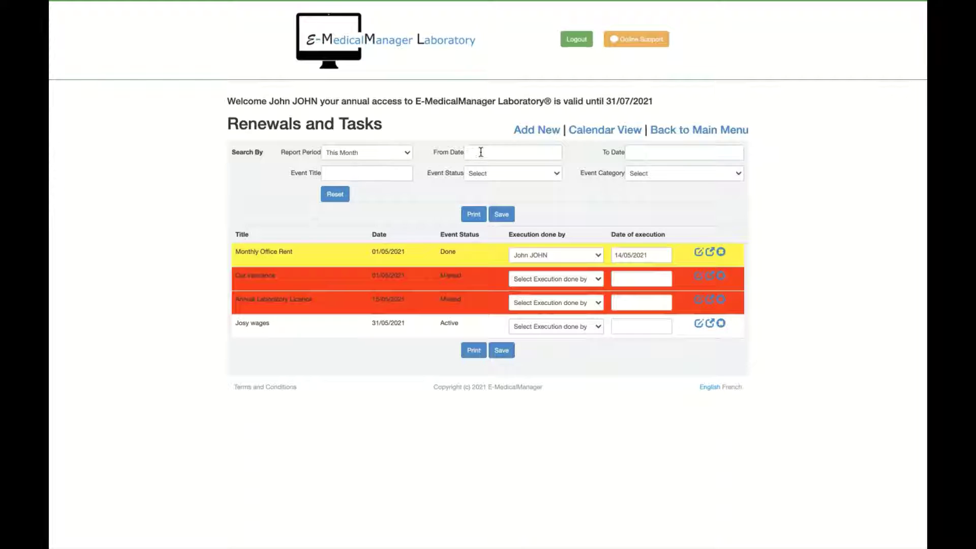
left_click(523, 175)
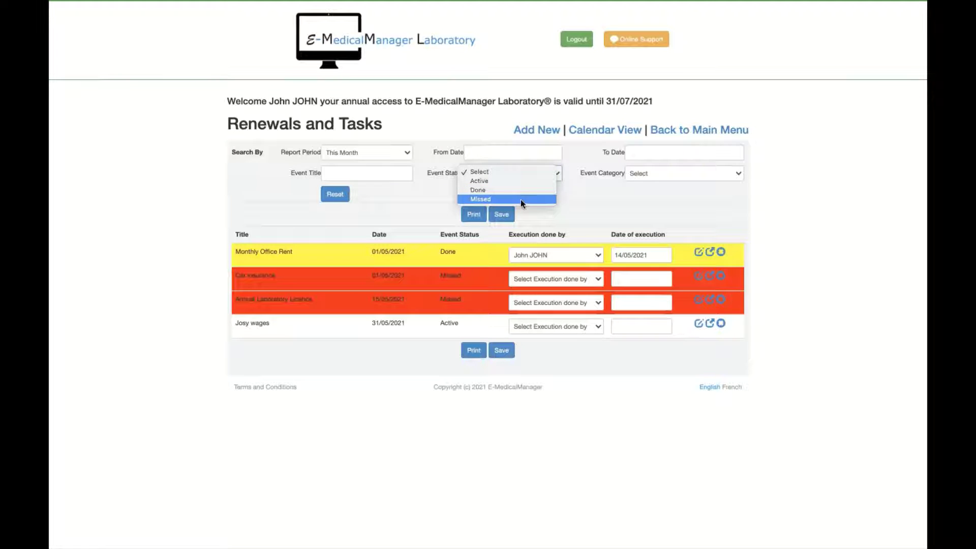
left_click(600, 197)
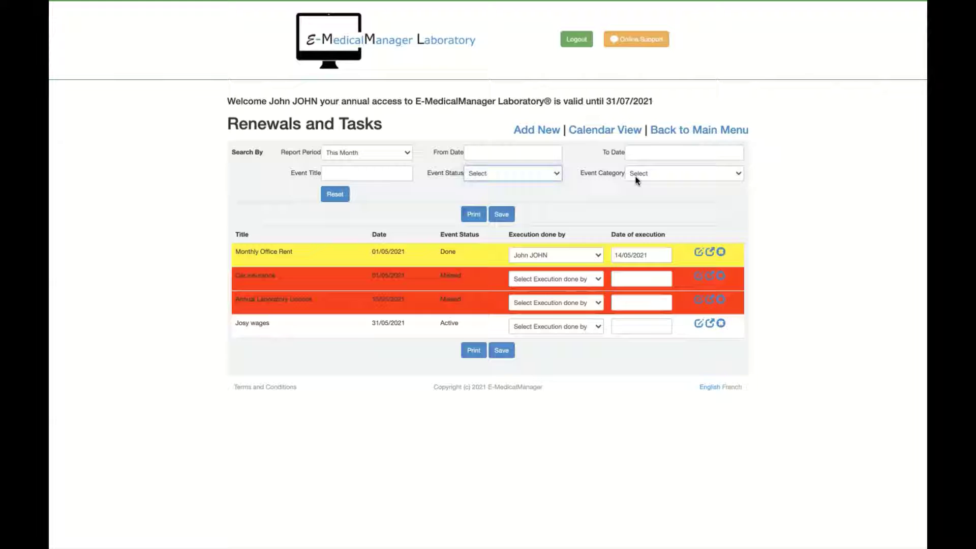
left_click(658, 174)
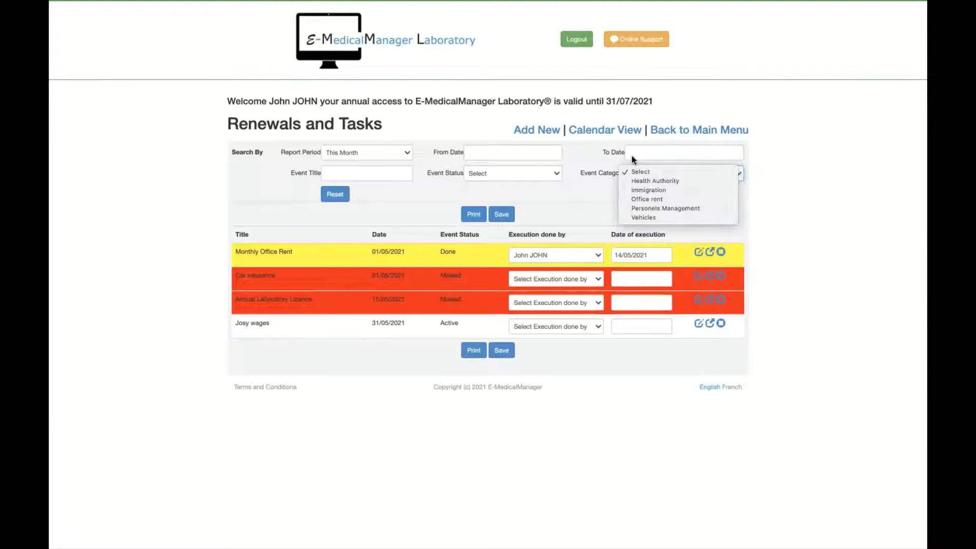
left_click(577, 195)
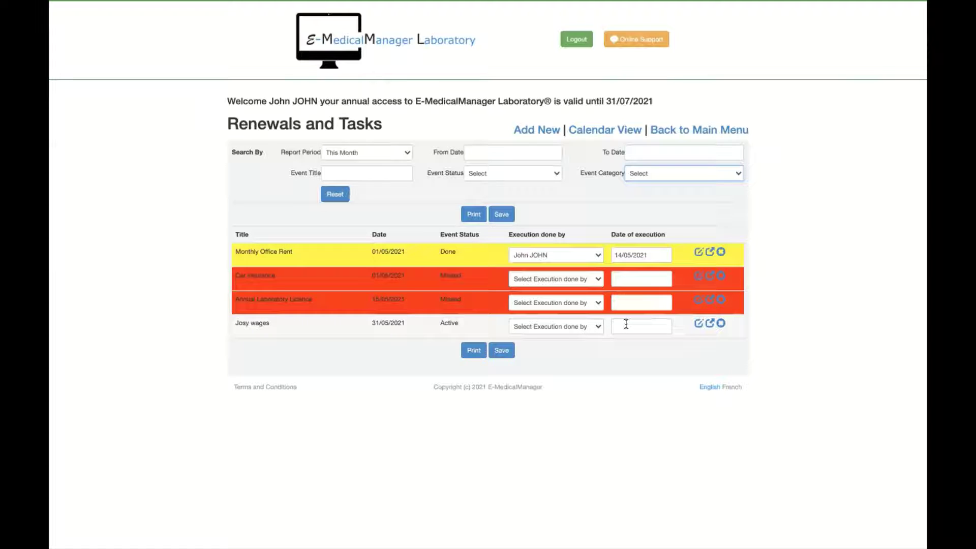
Step: Review the Josy wages executor choices without picking anyone, then switch to Calendar View
left_click(598, 328)
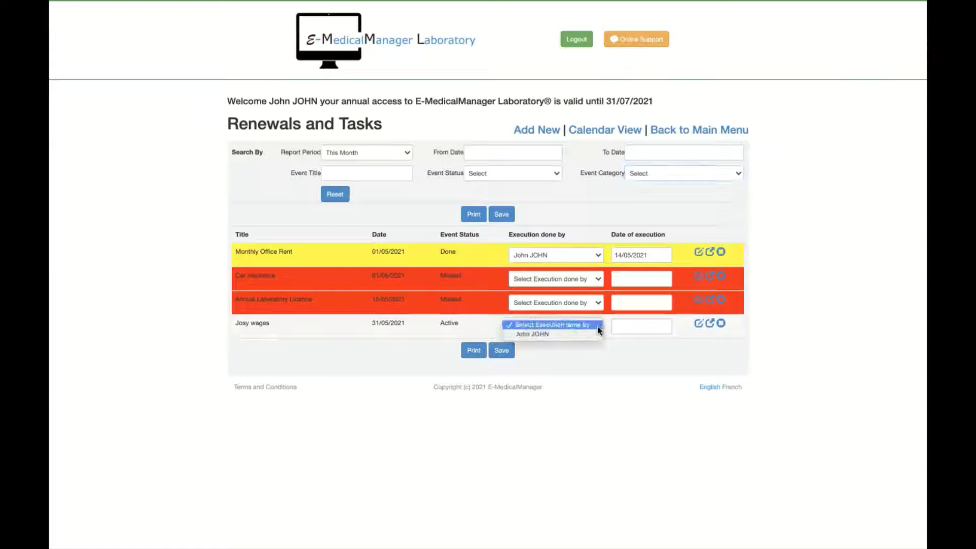
left_click(585, 354)
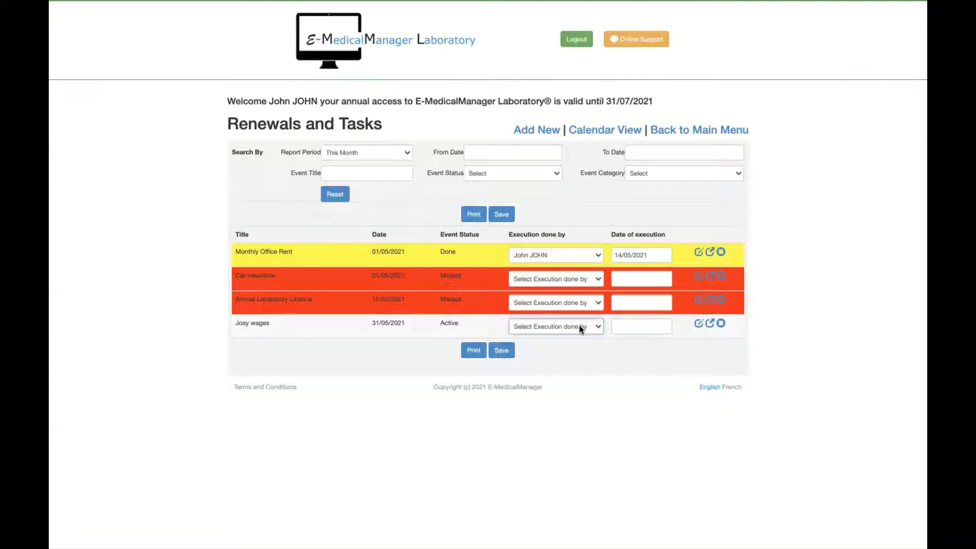
left_click(580, 327)
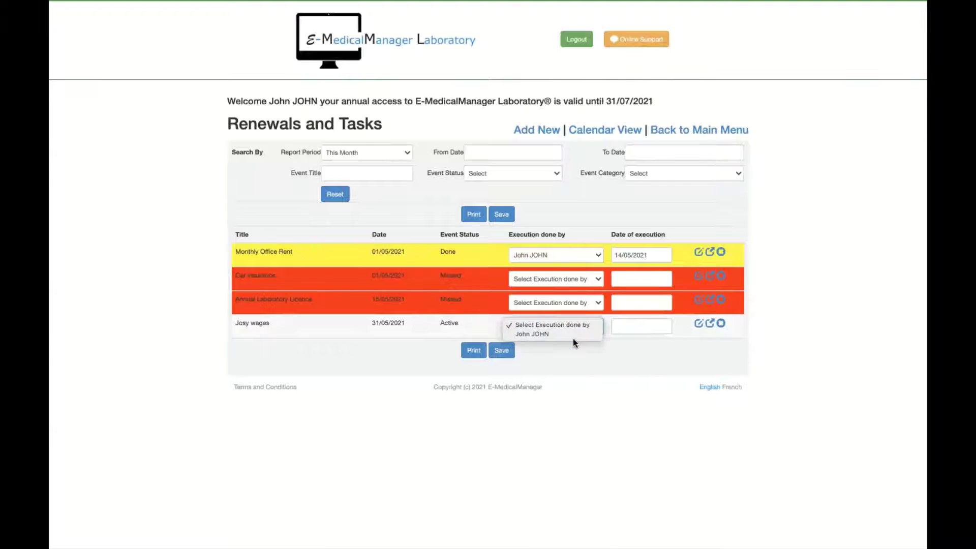
left_click(592, 356)
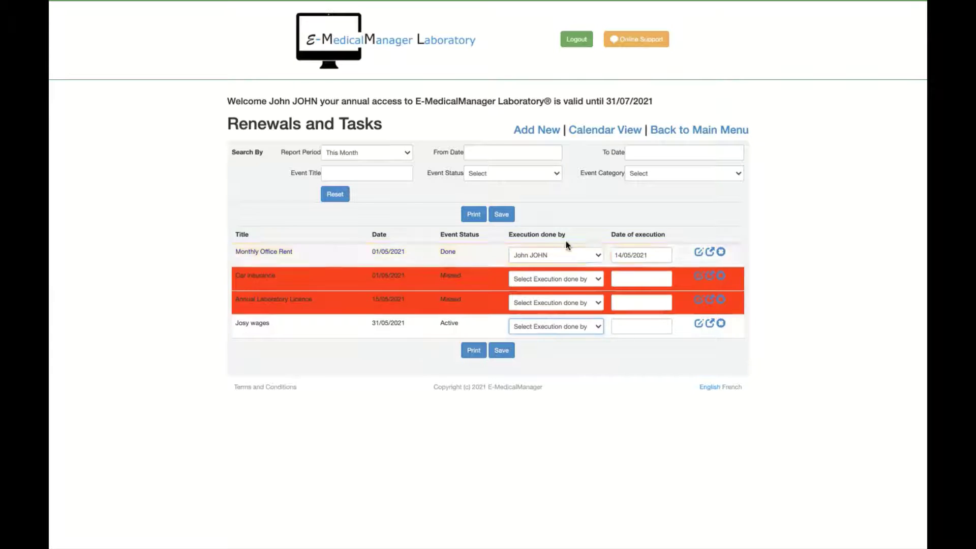
left_click(591, 131)
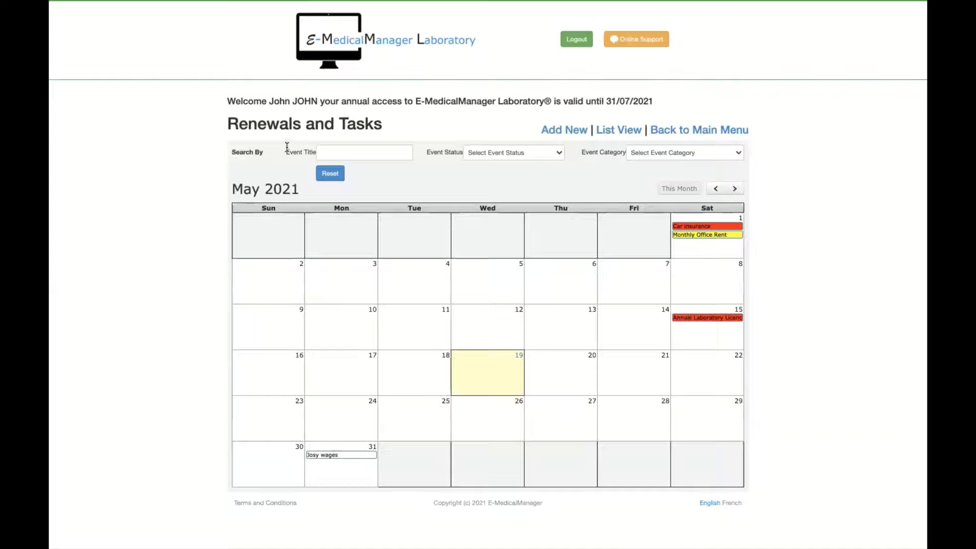
left_click(339, 154)
left_click(519, 153)
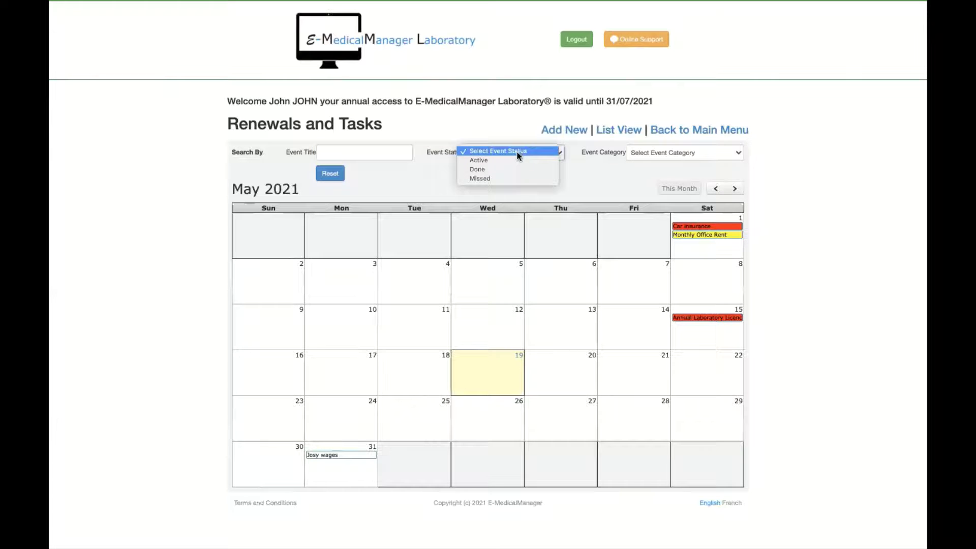
left_click(585, 173)
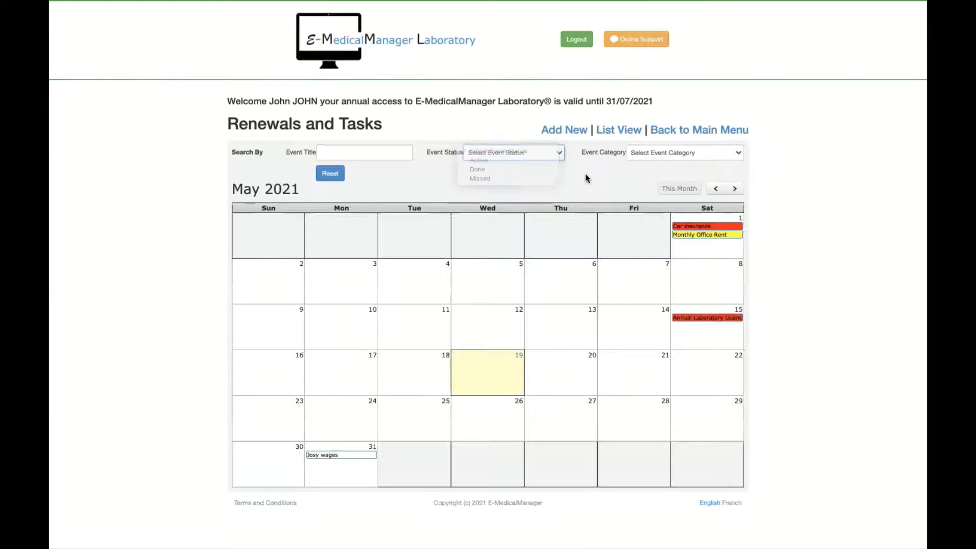
left_click(640, 152)
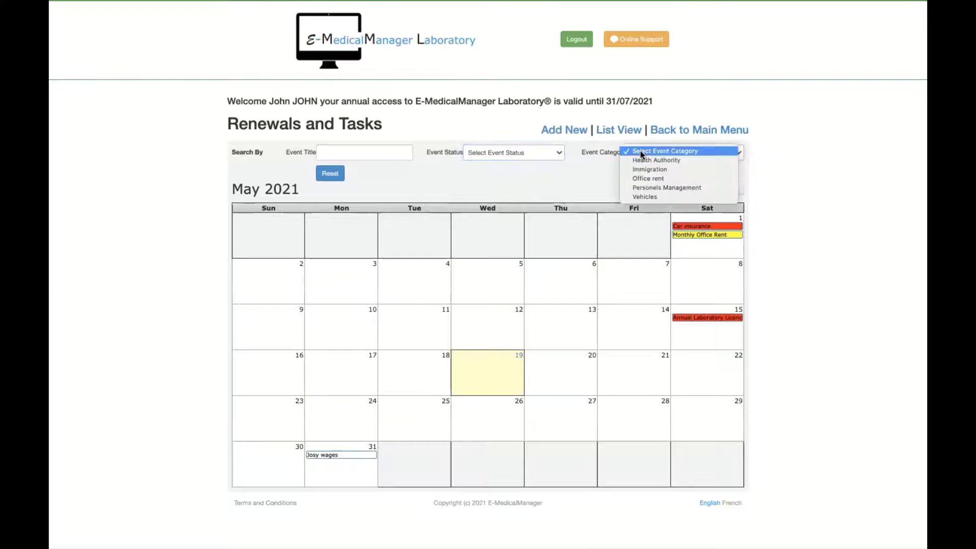
left_click(583, 183)
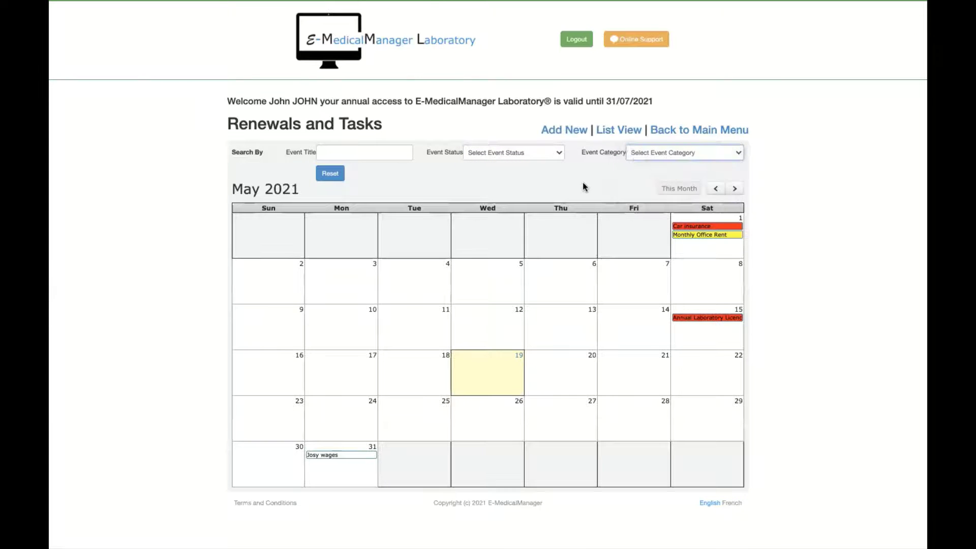
left_click(735, 189)
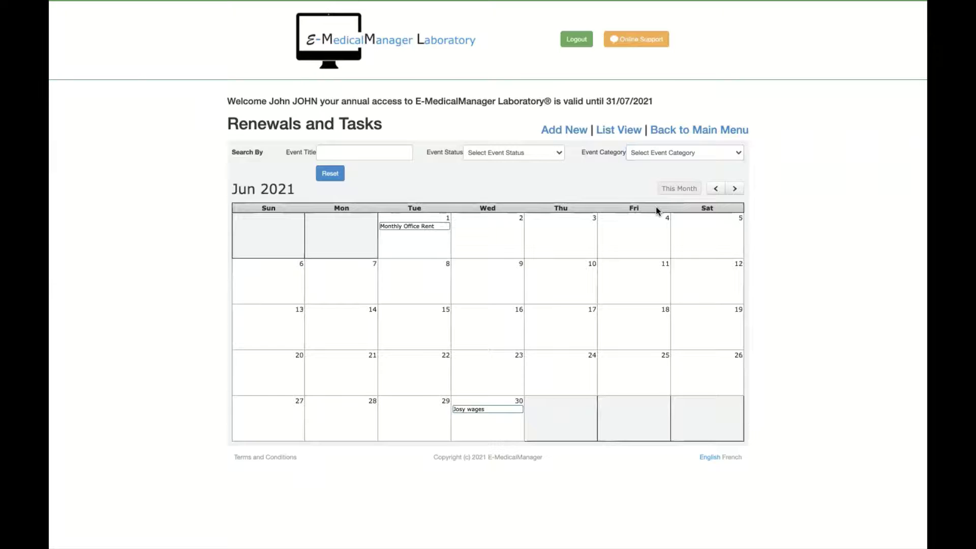
left_click(669, 189)
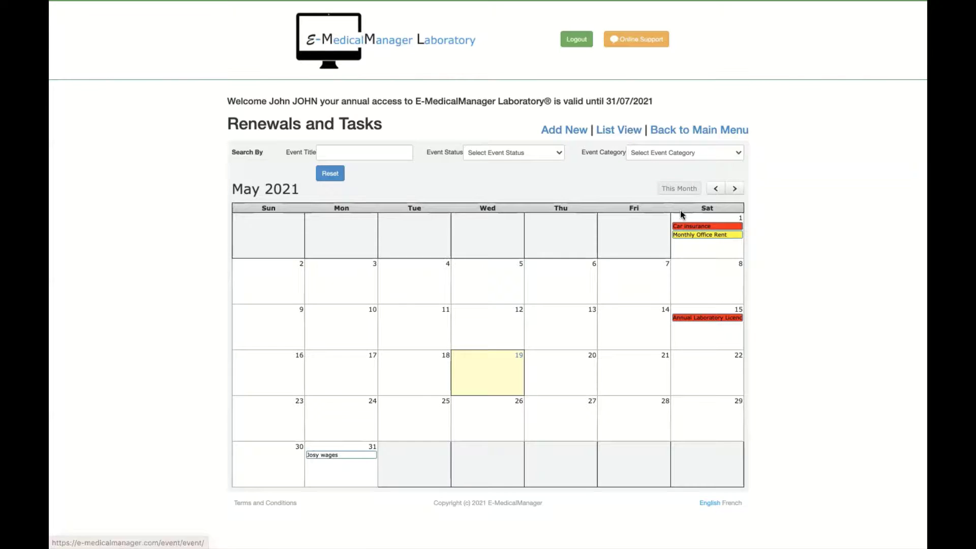
left_click(700, 227)
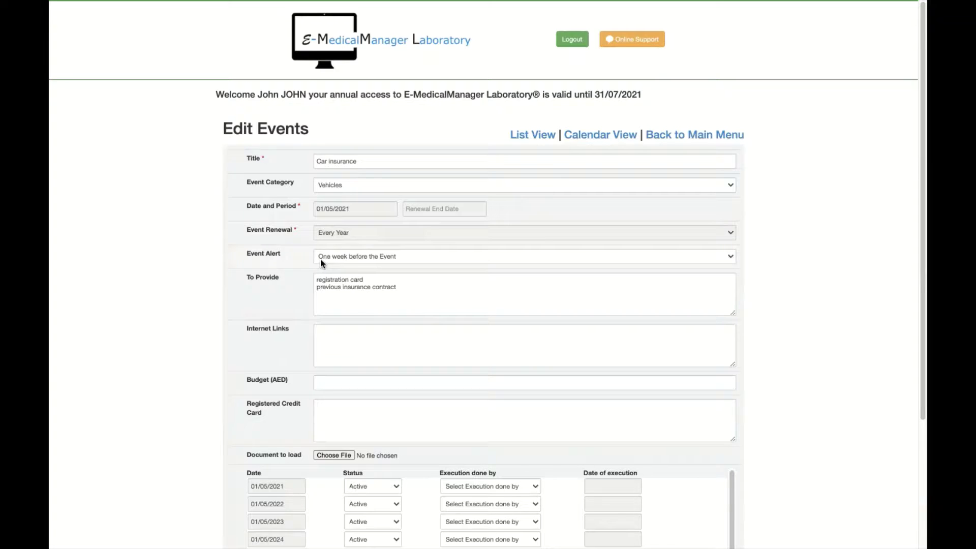
left_click(412, 259)
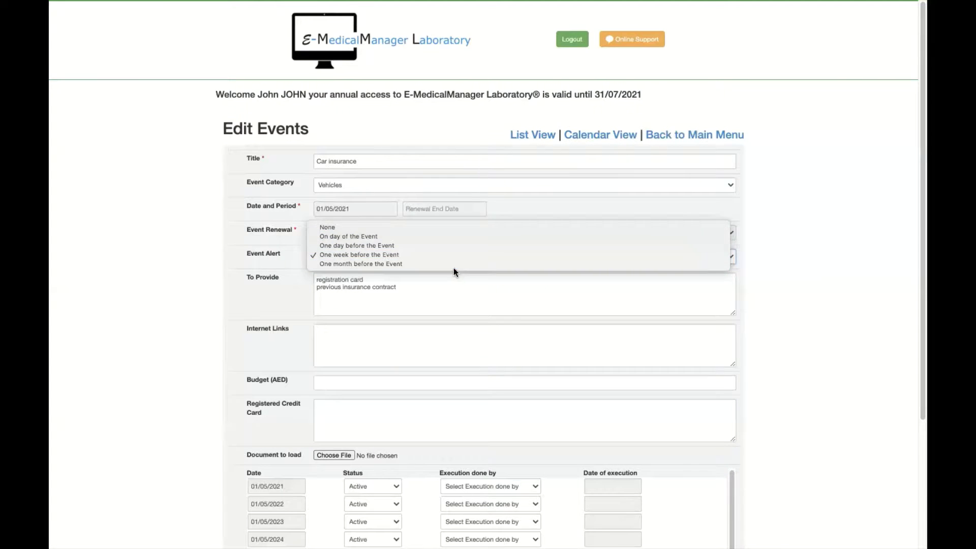
left_click(457, 283)
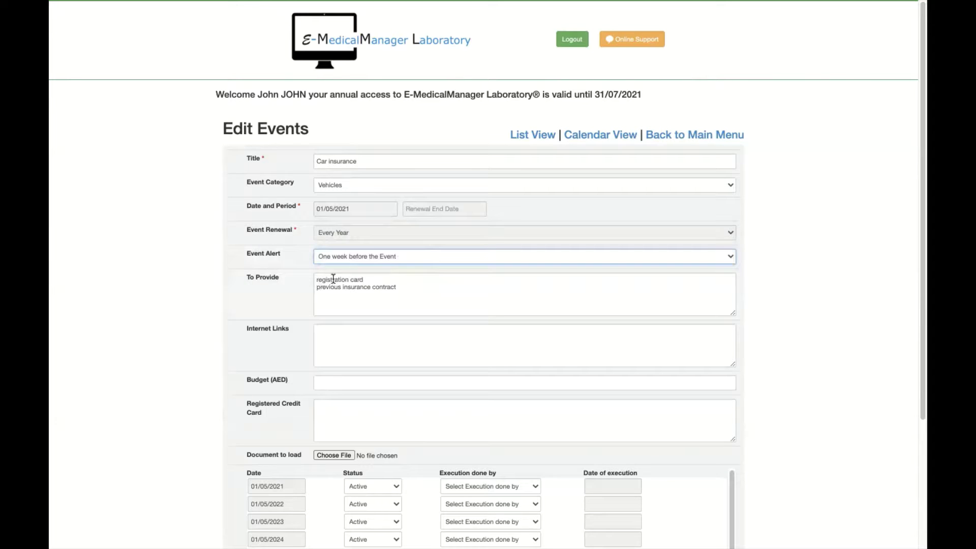
left_click_drag(400, 288, 330, 280)
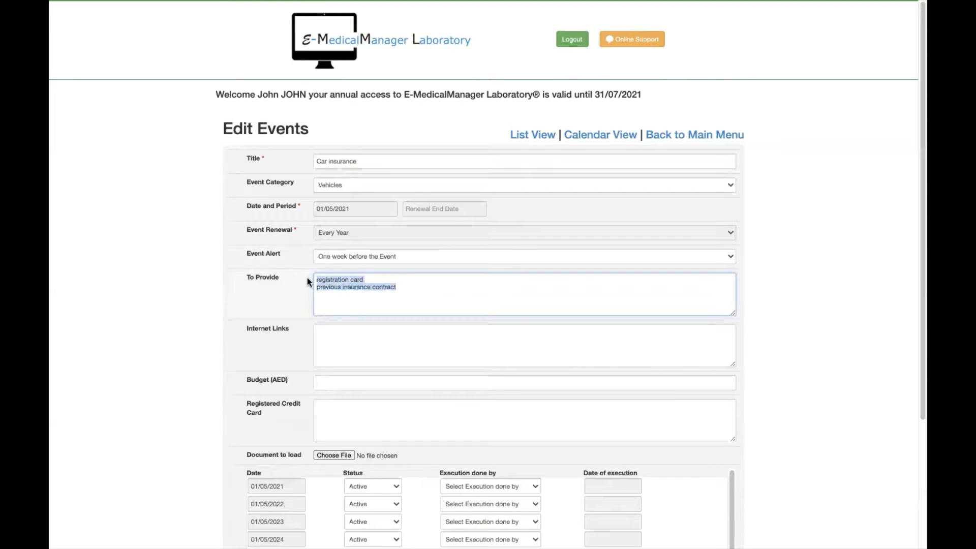
left_click(348, 303)
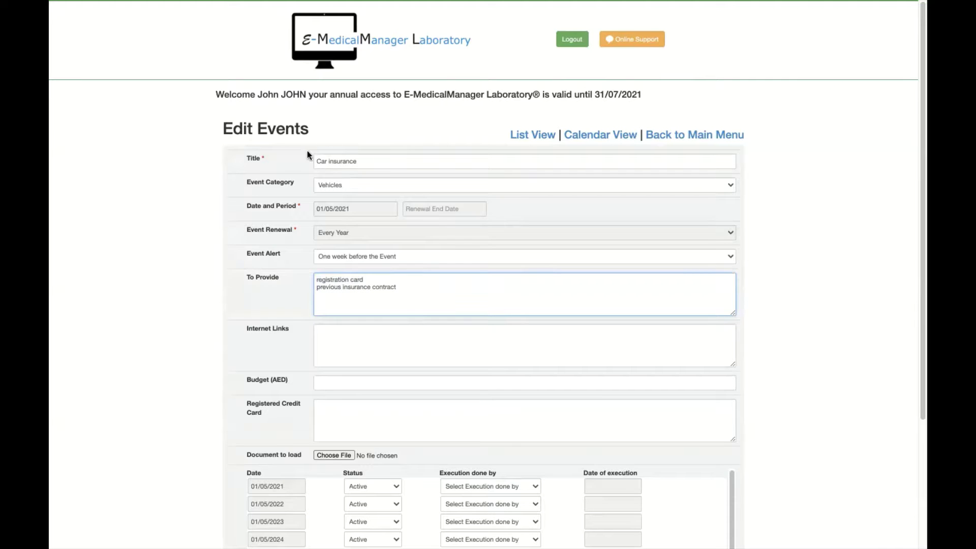
scroll(359, 348, "down", 1)
left_click(353, 340)
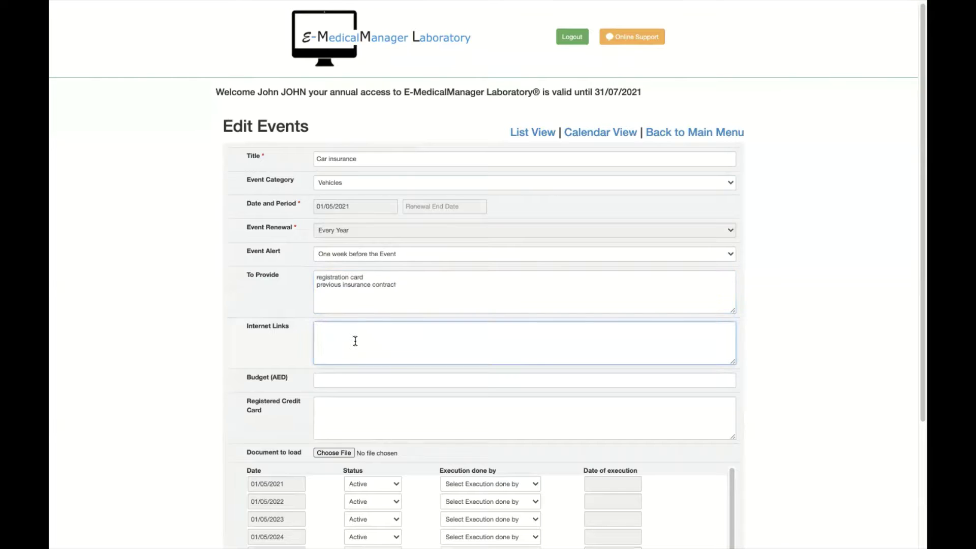
scroll(356, 341, "down", 1)
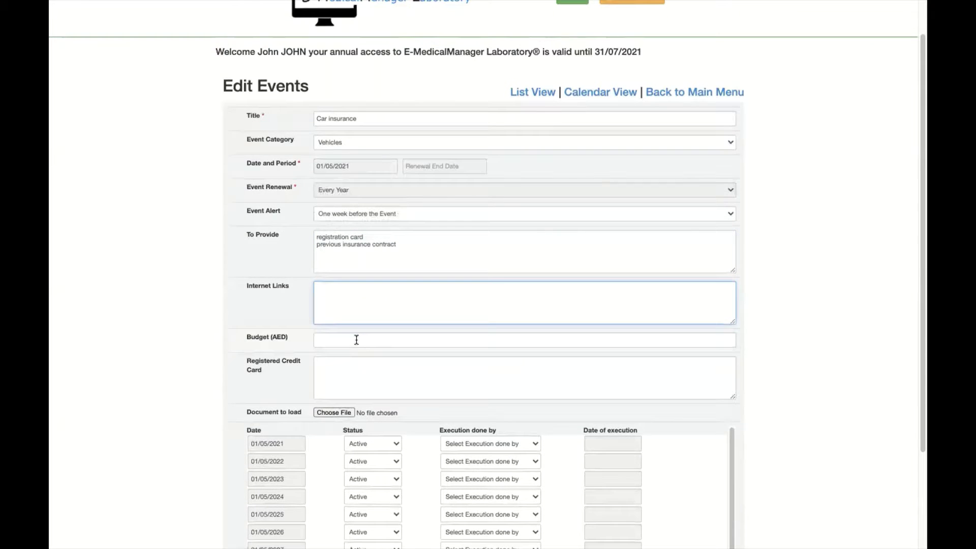
left_click(356, 340)
scroll(359, 346, "down", 2)
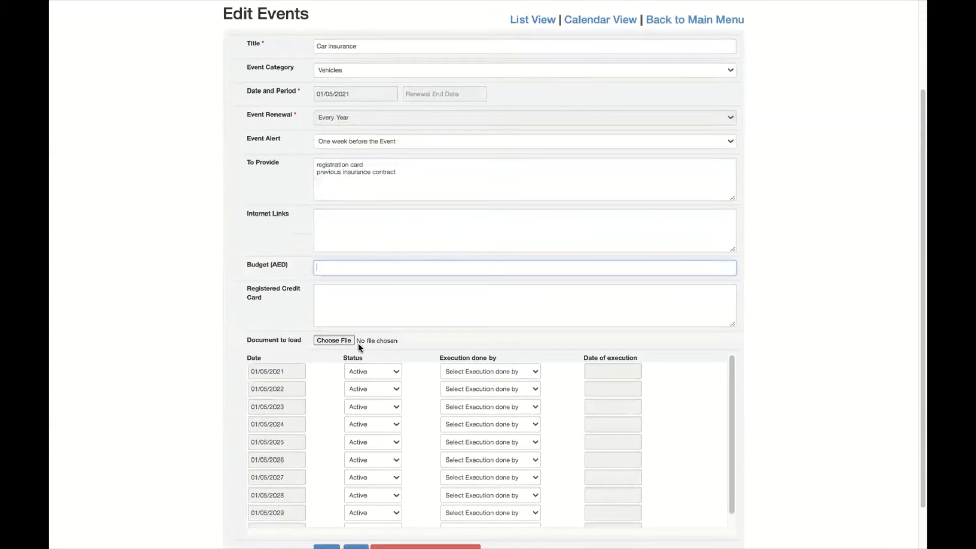
left_click(351, 301)
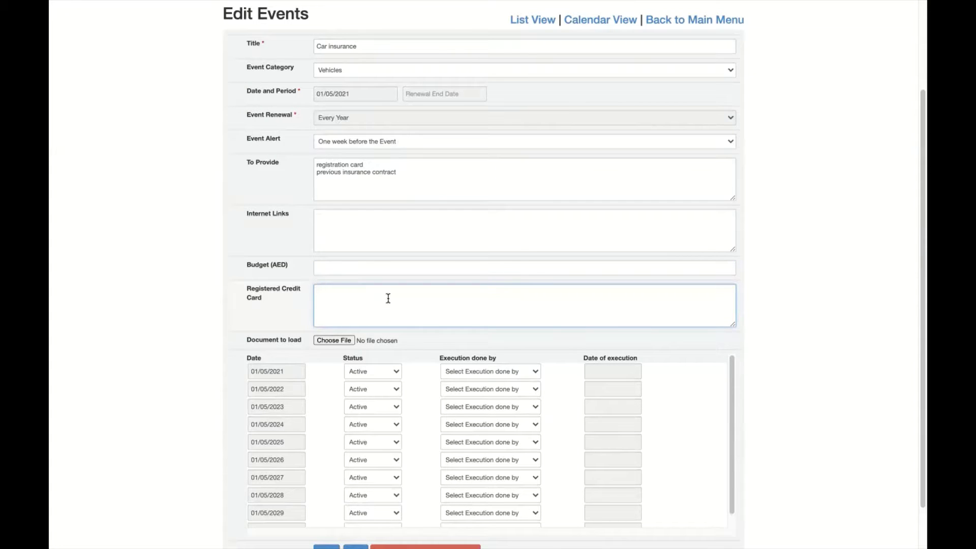
scroll(388, 300, "down", 2)
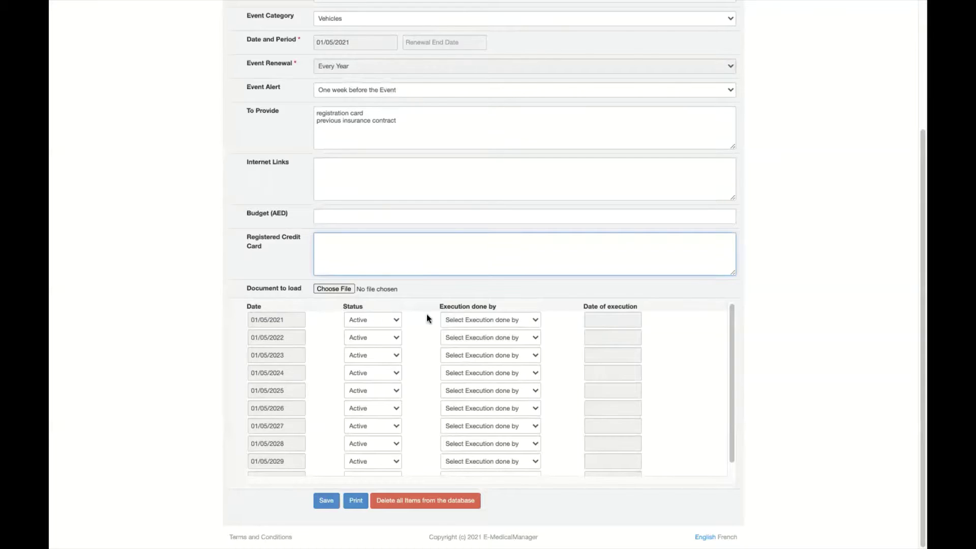
Step: Set the car insurance renewal's executor to the account user, execution date 19/05/2021, status Done, and save
left_click(492, 319)
left_click(491, 328)
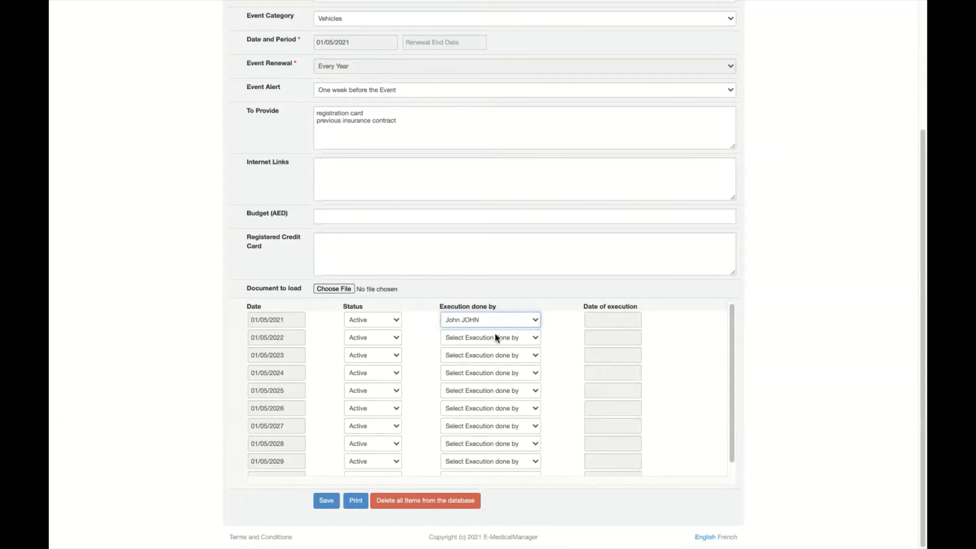
left_click(588, 317)
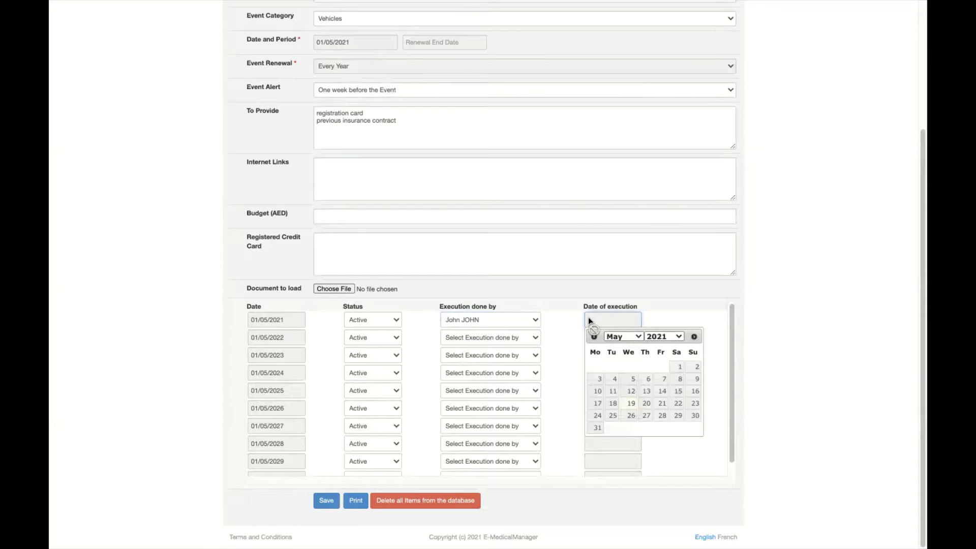
left_click(630, 405)
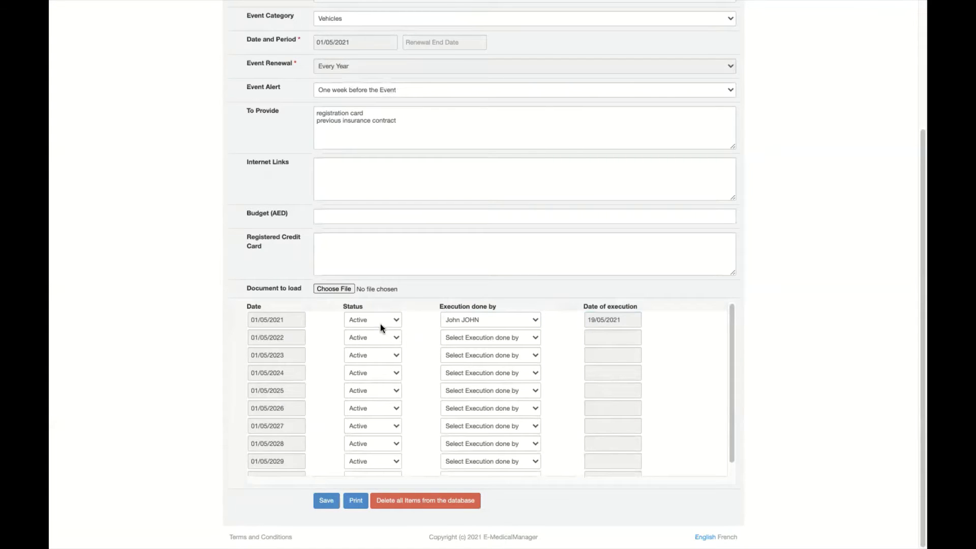
left_click(395, 319)
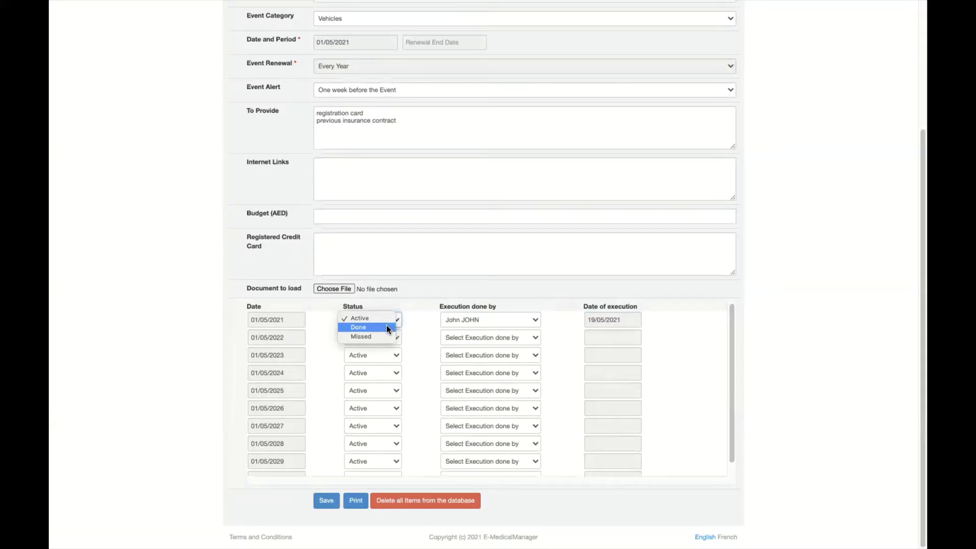
left_click(388, 328)
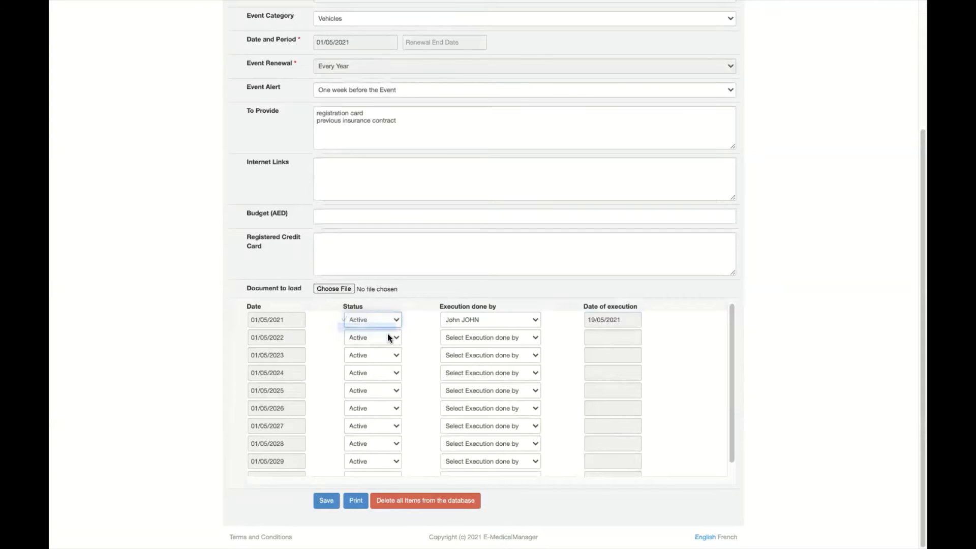
left_click(327, 502)
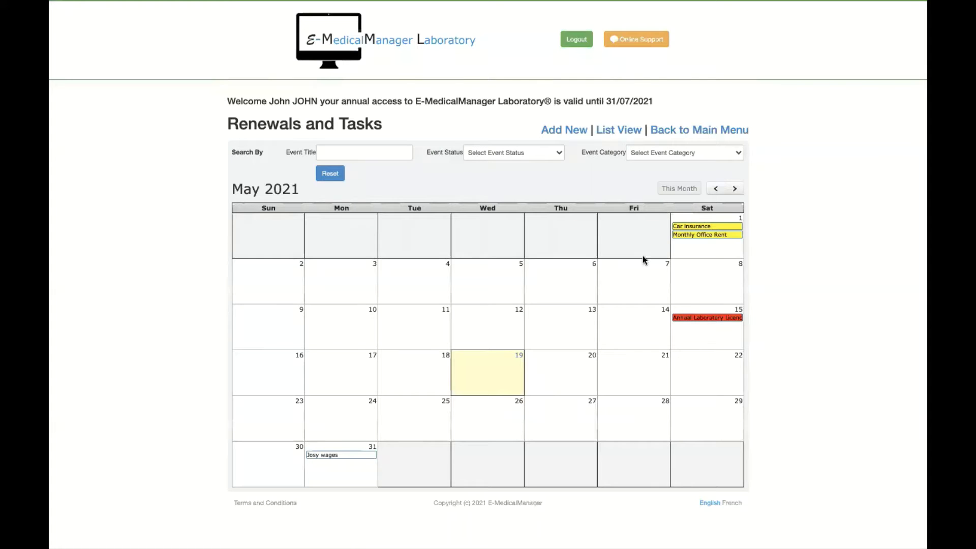
Step: Open the Car insurance calendar event to verify it, then return and switch to List View
left_click(684, 227)
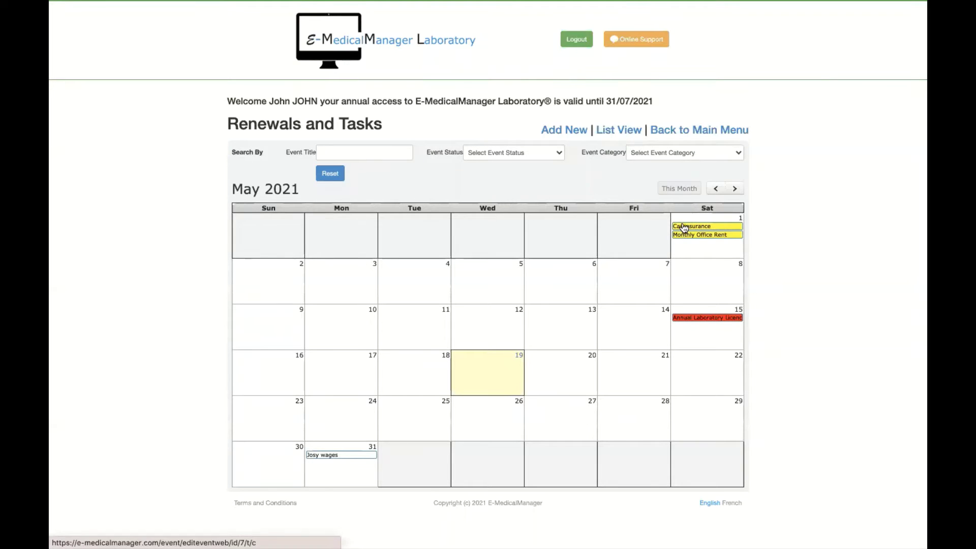
scroll(539, 260, "down", 3)
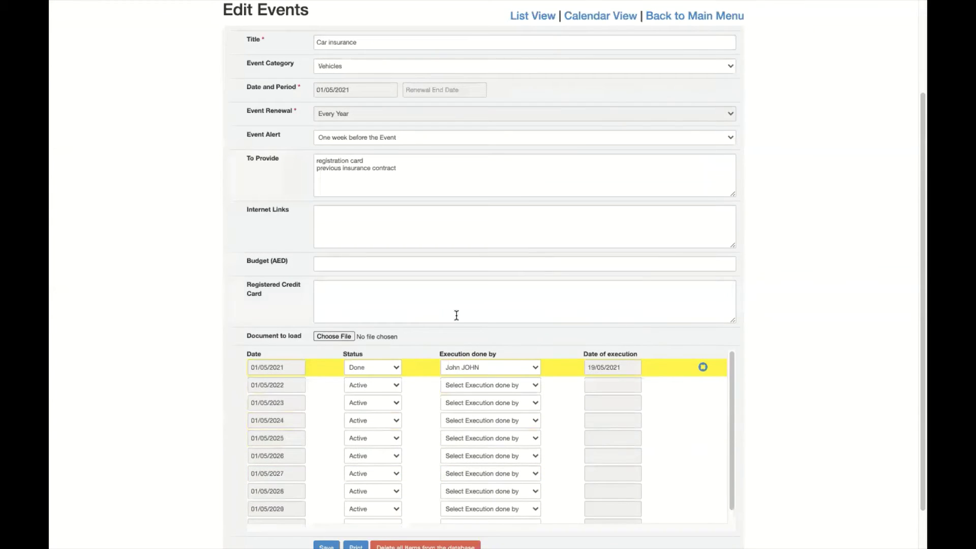
scroll(599, 320, "up", 3)
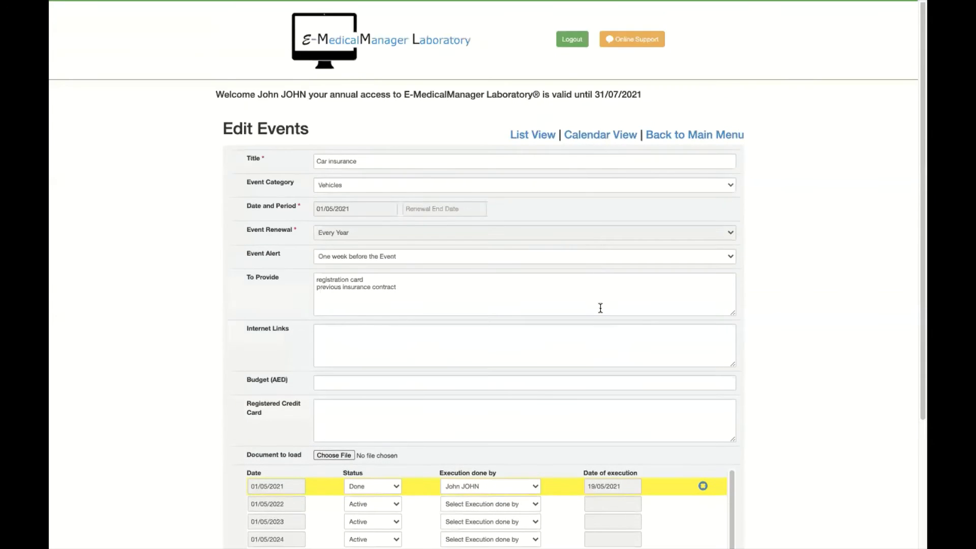
left_click(590, 136)
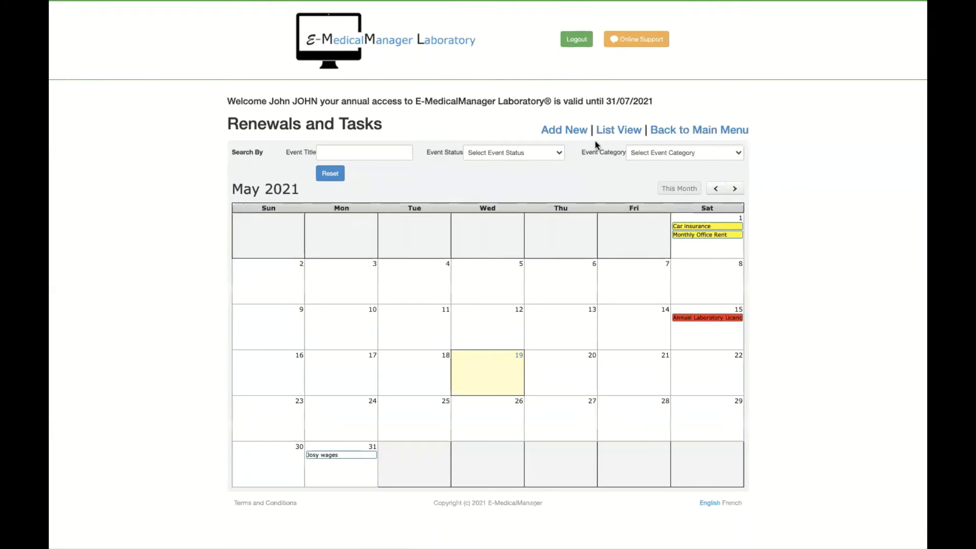
left_click(606, 132)
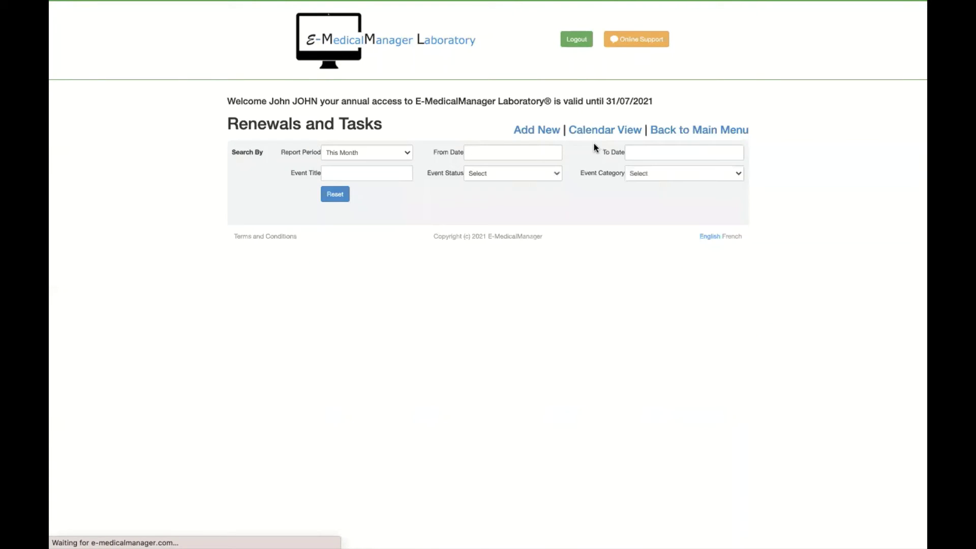